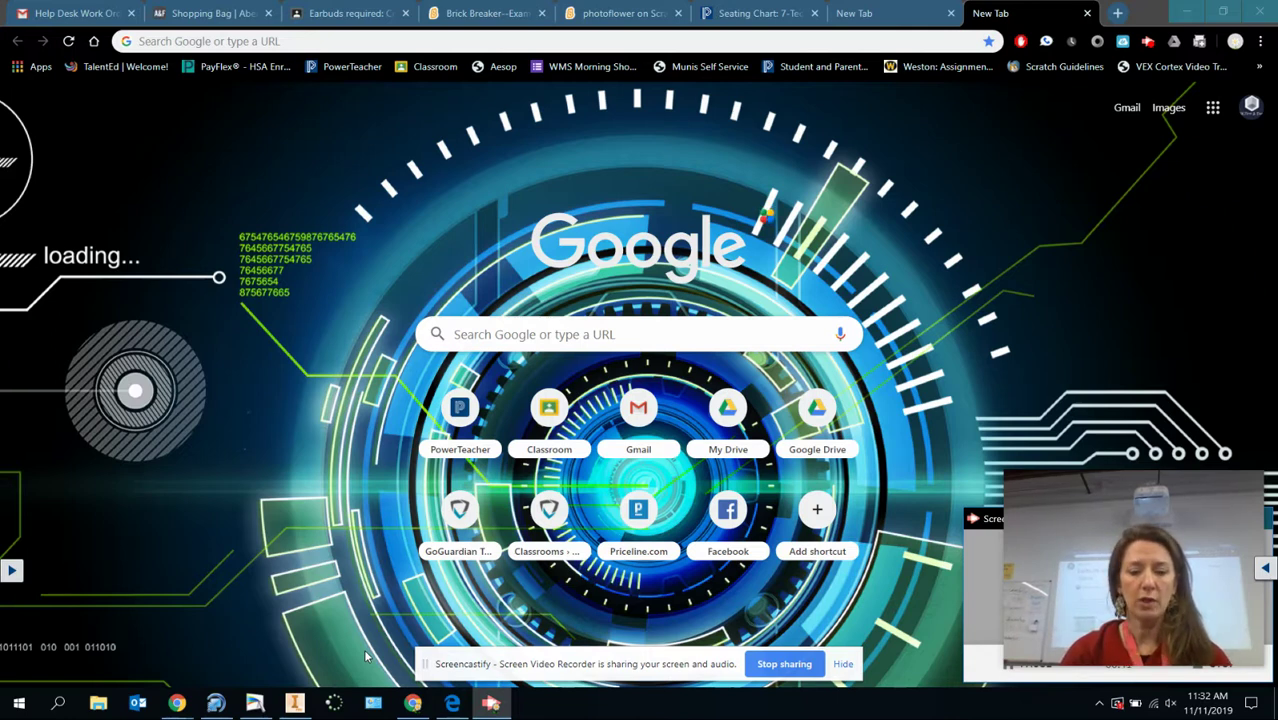
Minimise the browser, switch to Autodesk Inventor and create a new part file
click(1196, 11)
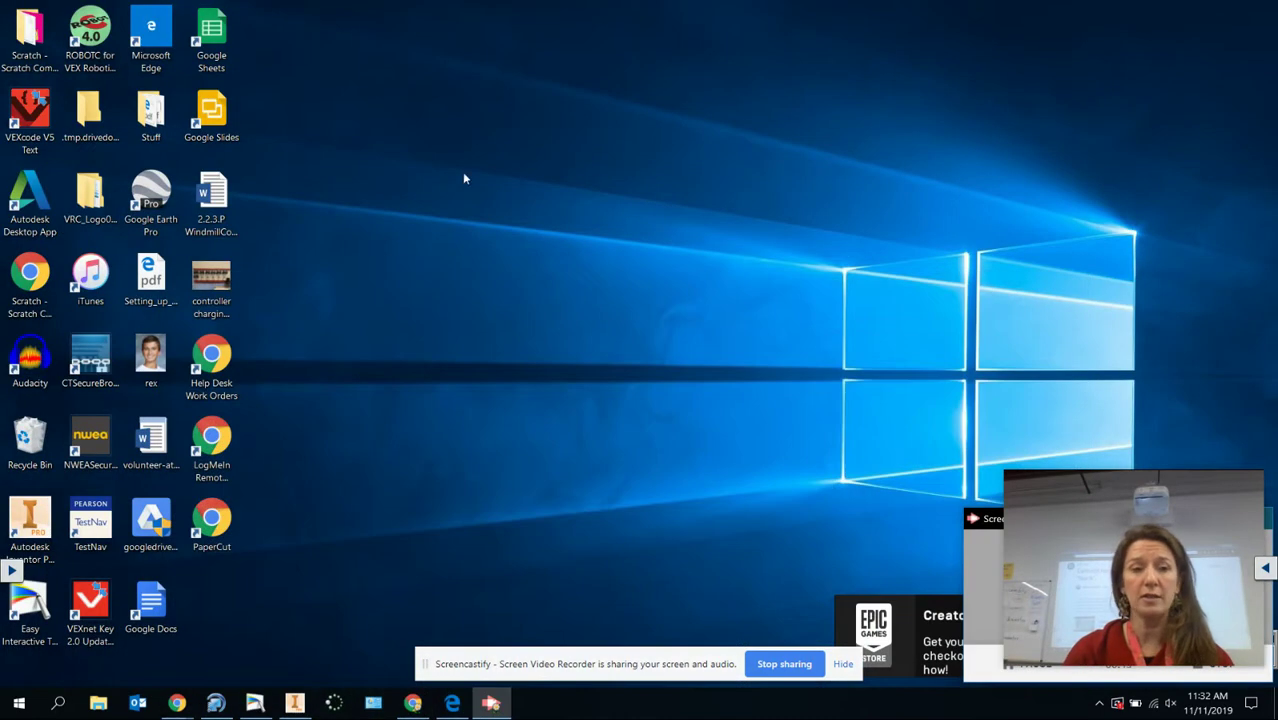
right_click(27, 515)
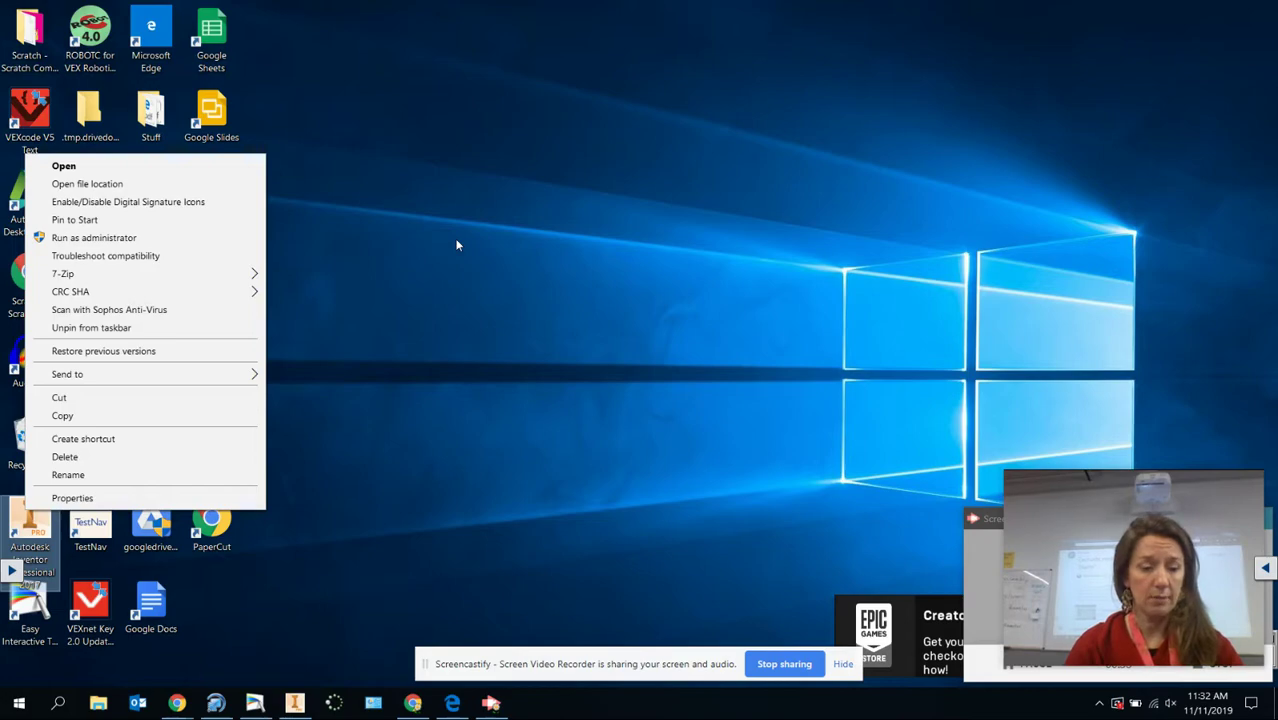
click(364, 516)
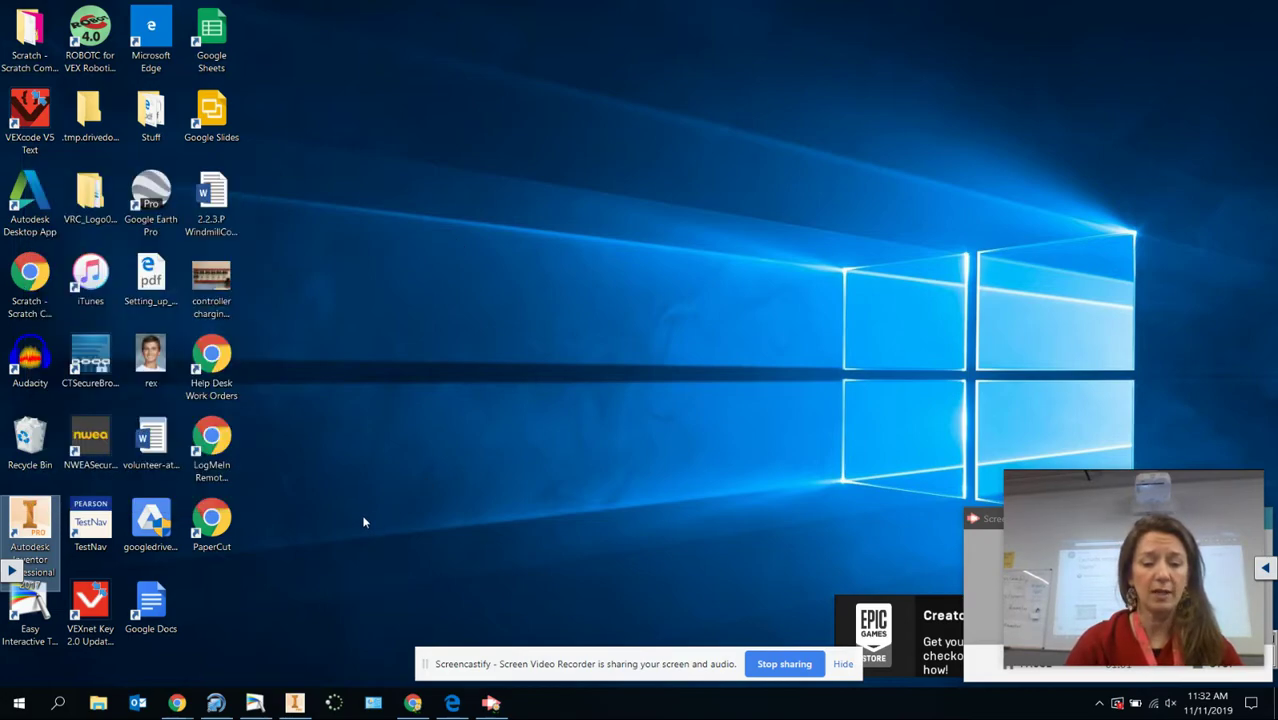
click(296, 703)
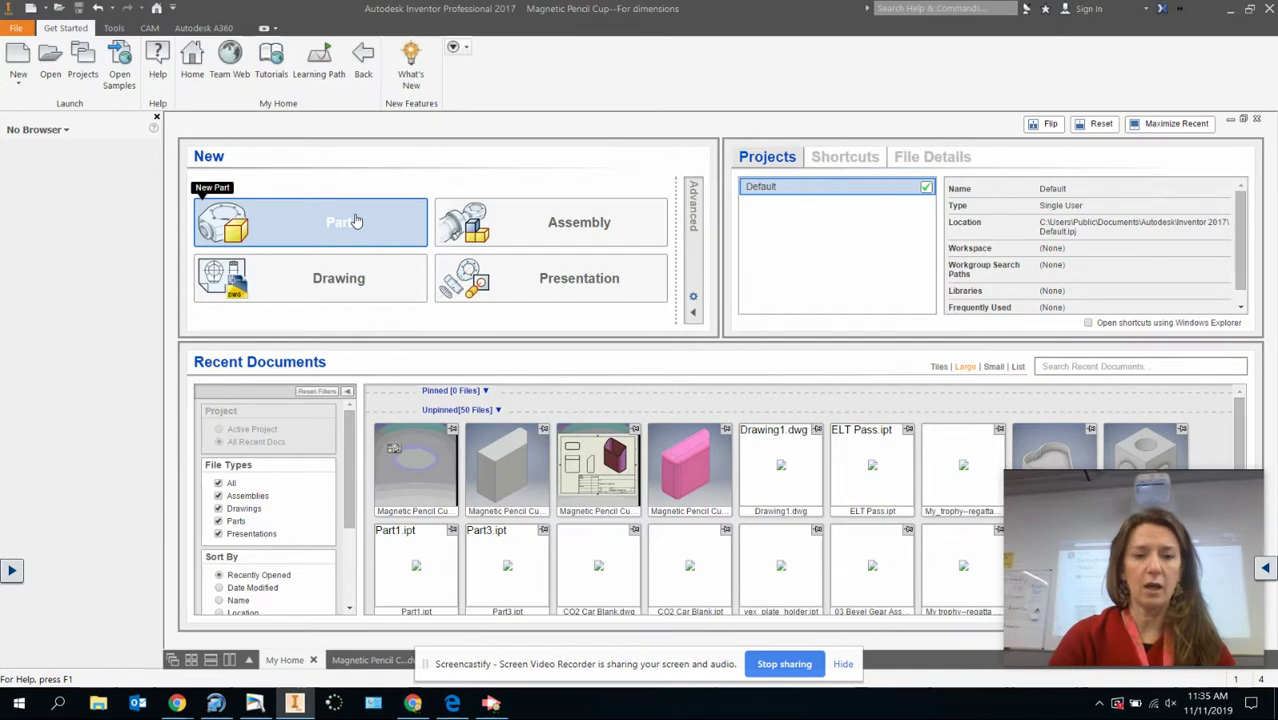
click(355, 221)
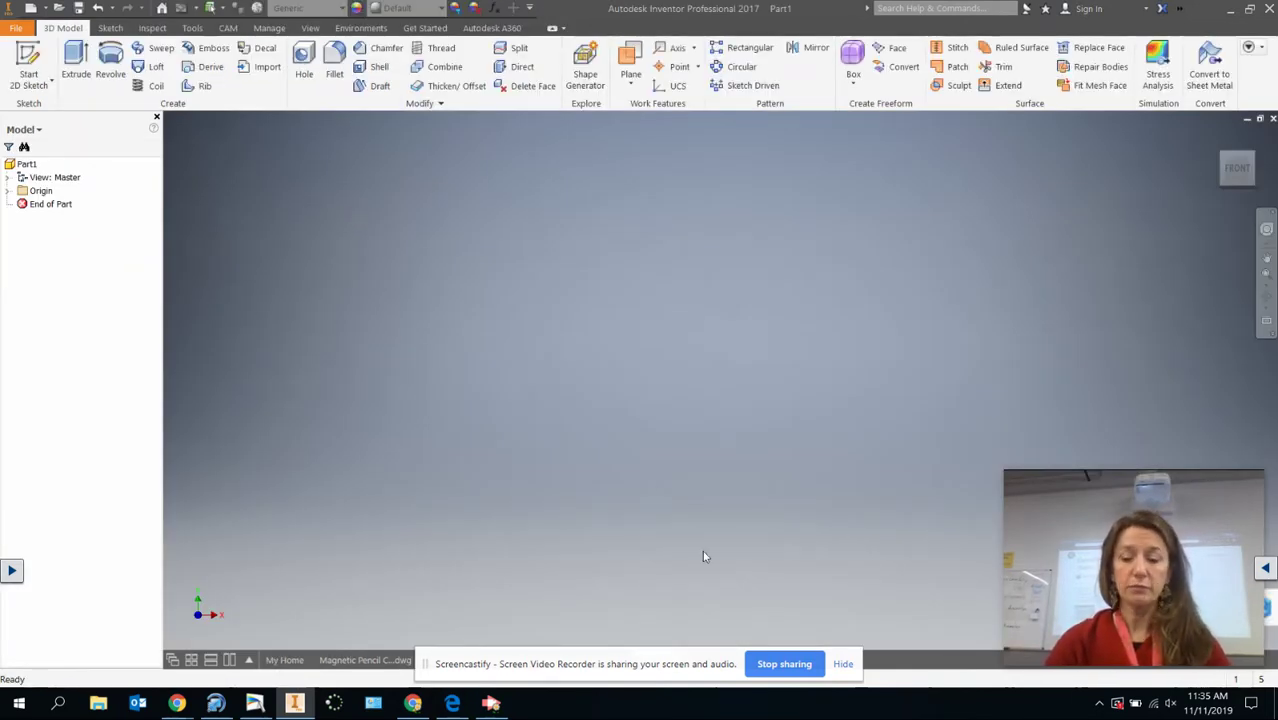
click(843, 665)
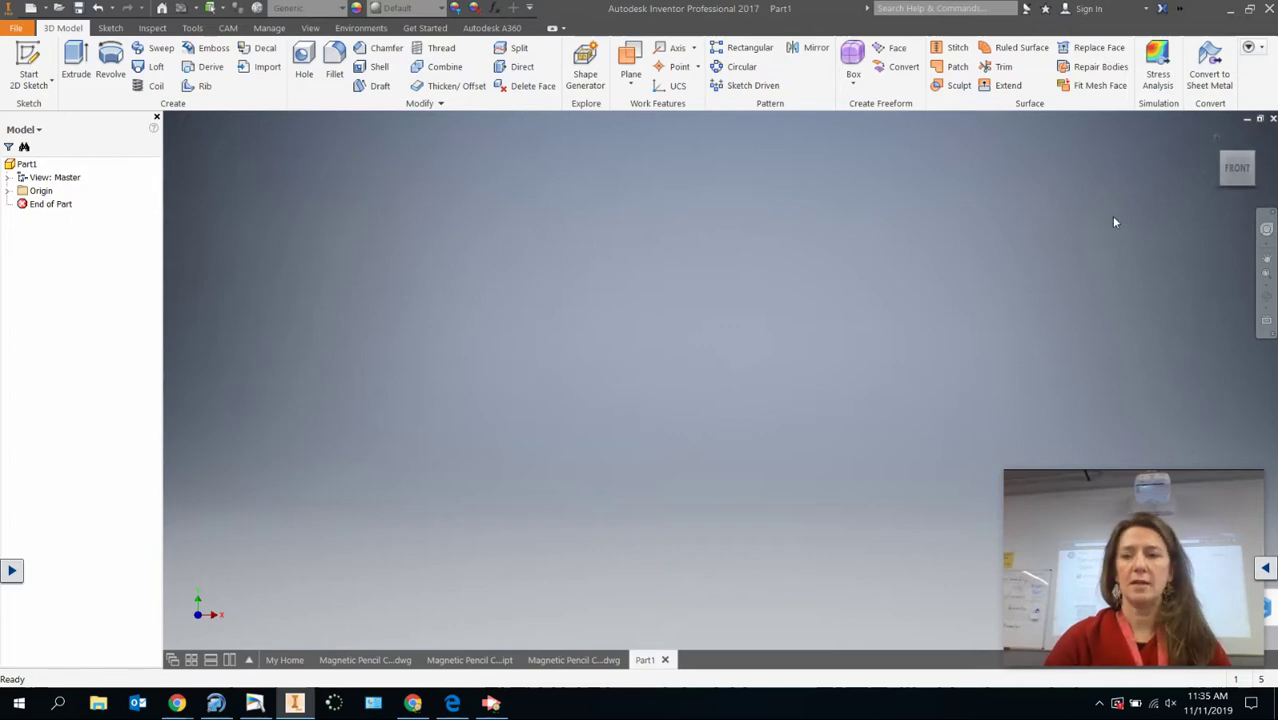
Look through the available command sets for sketching, inspection, CAM, management, views and environments, and return to the 3D modelling tools
mouse_move(1237, 199)
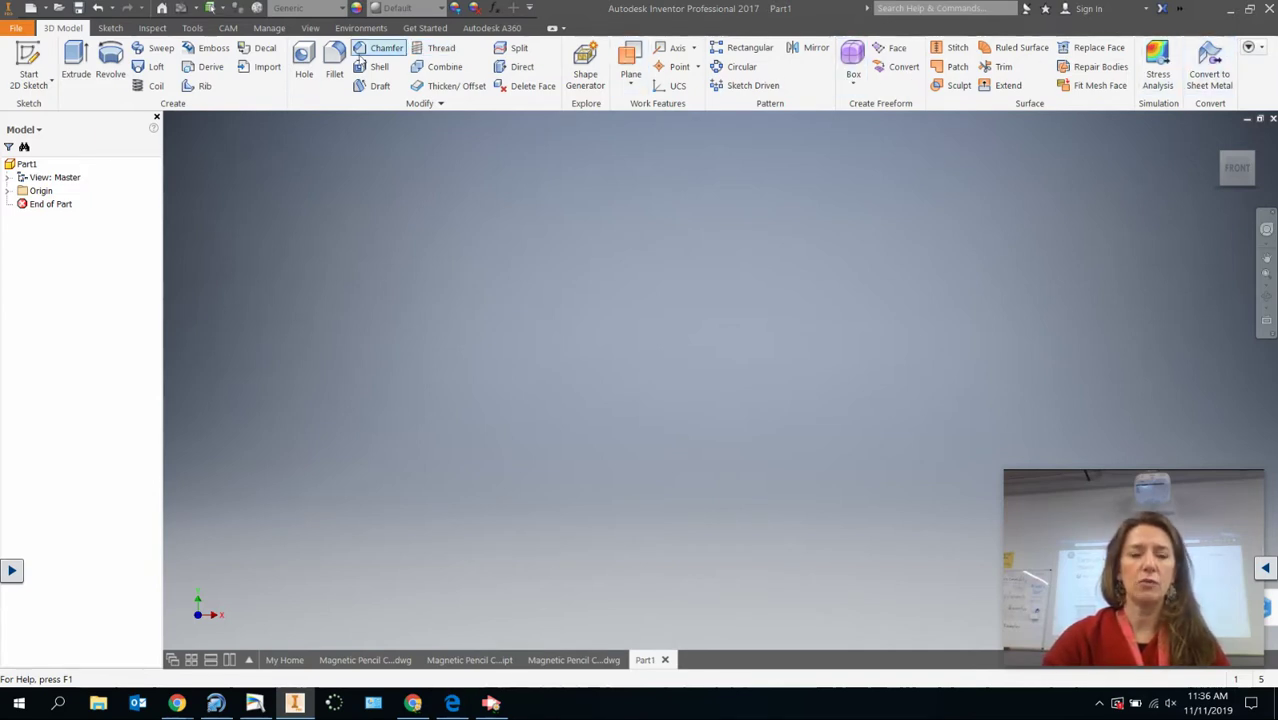
click(111, 28)
click(152, 28)
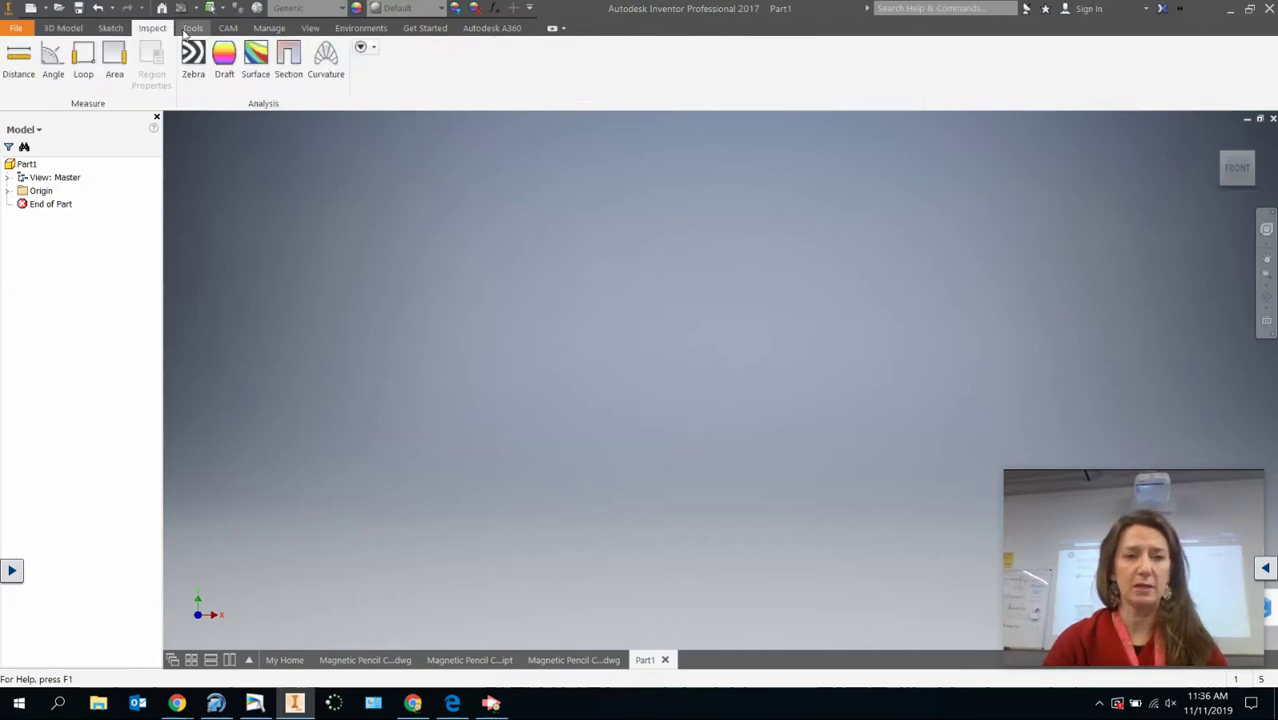
click(192, 28)
click(228, 28)
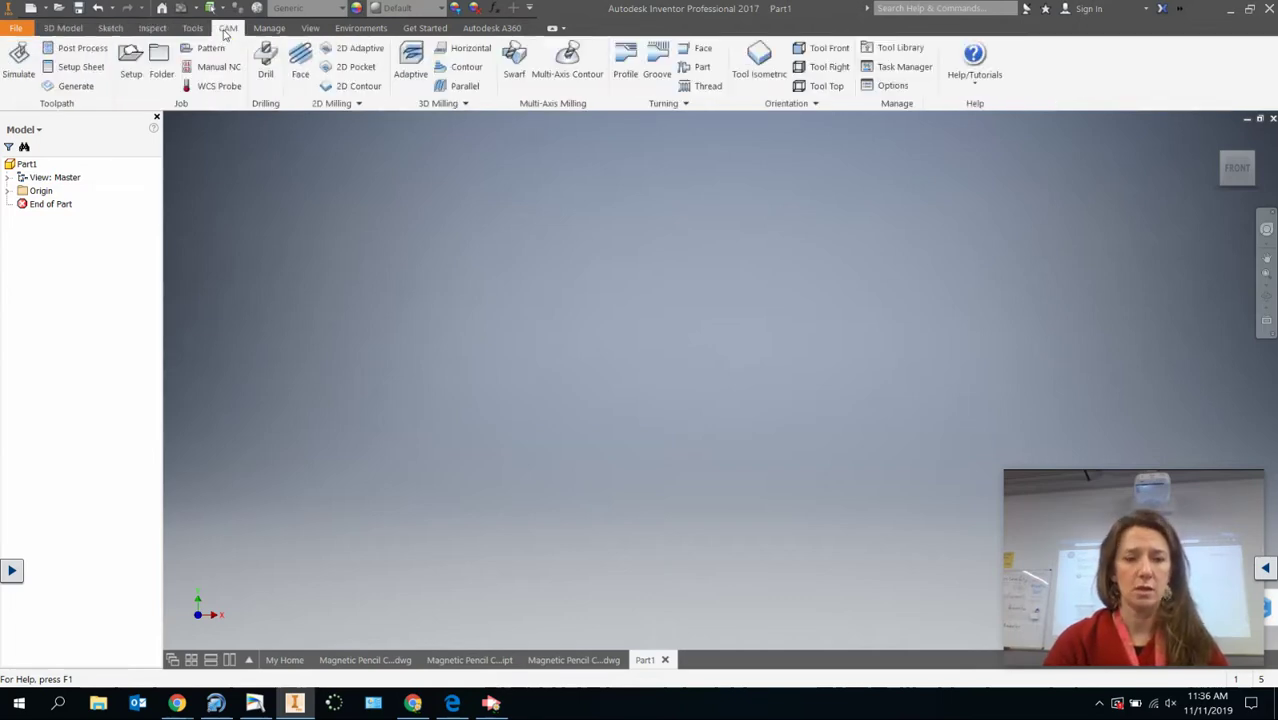
click(284, 29)
click(311, 29)
click(380, 30)
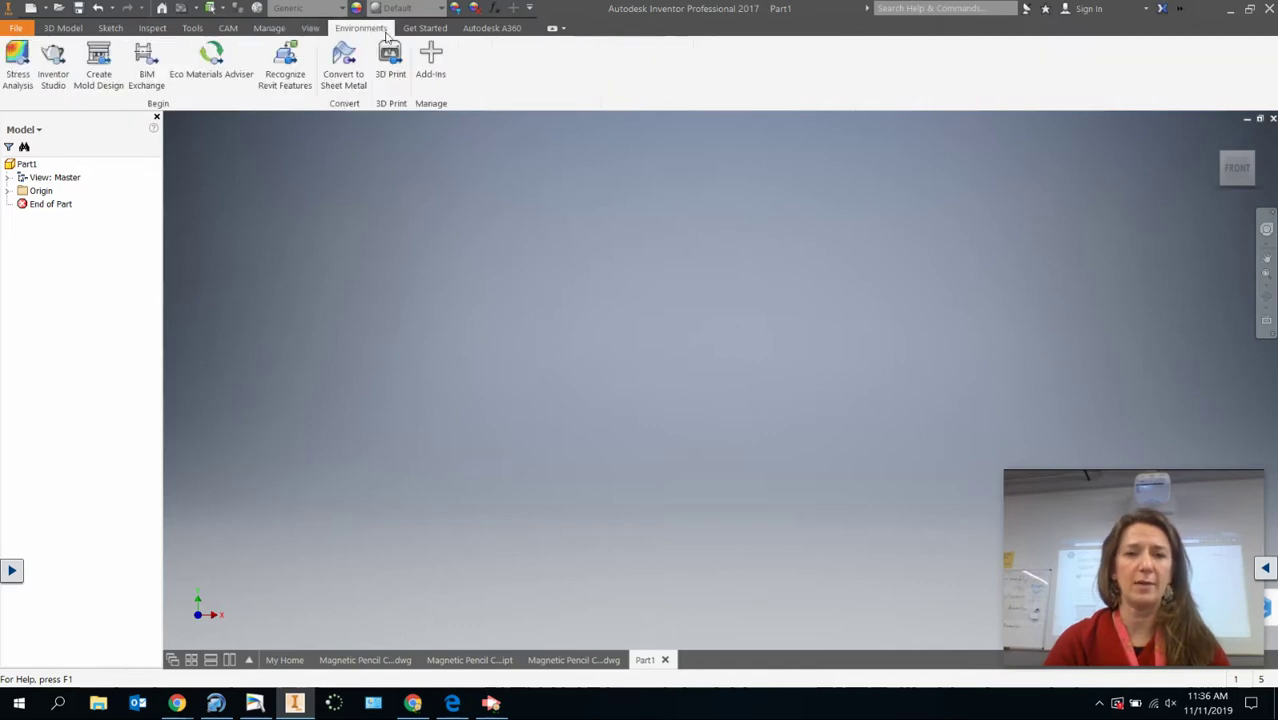
click(424, 28)
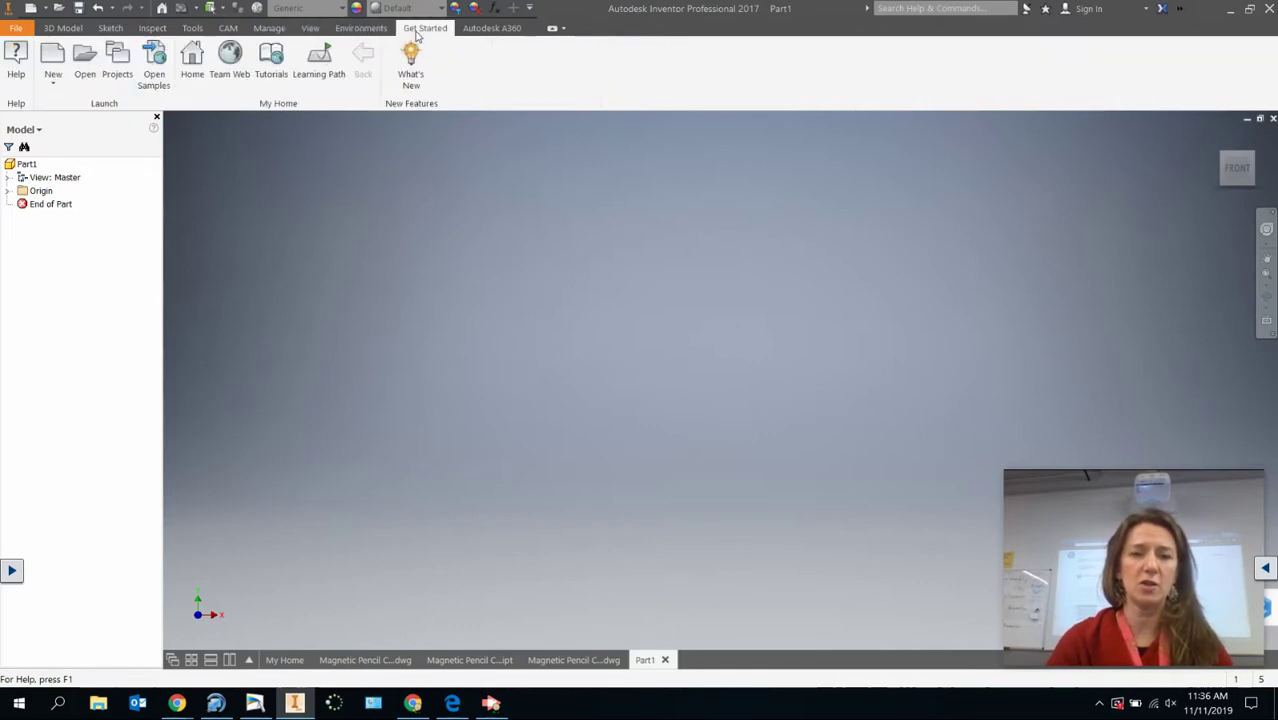
click(481, 29)
click(68, 30)
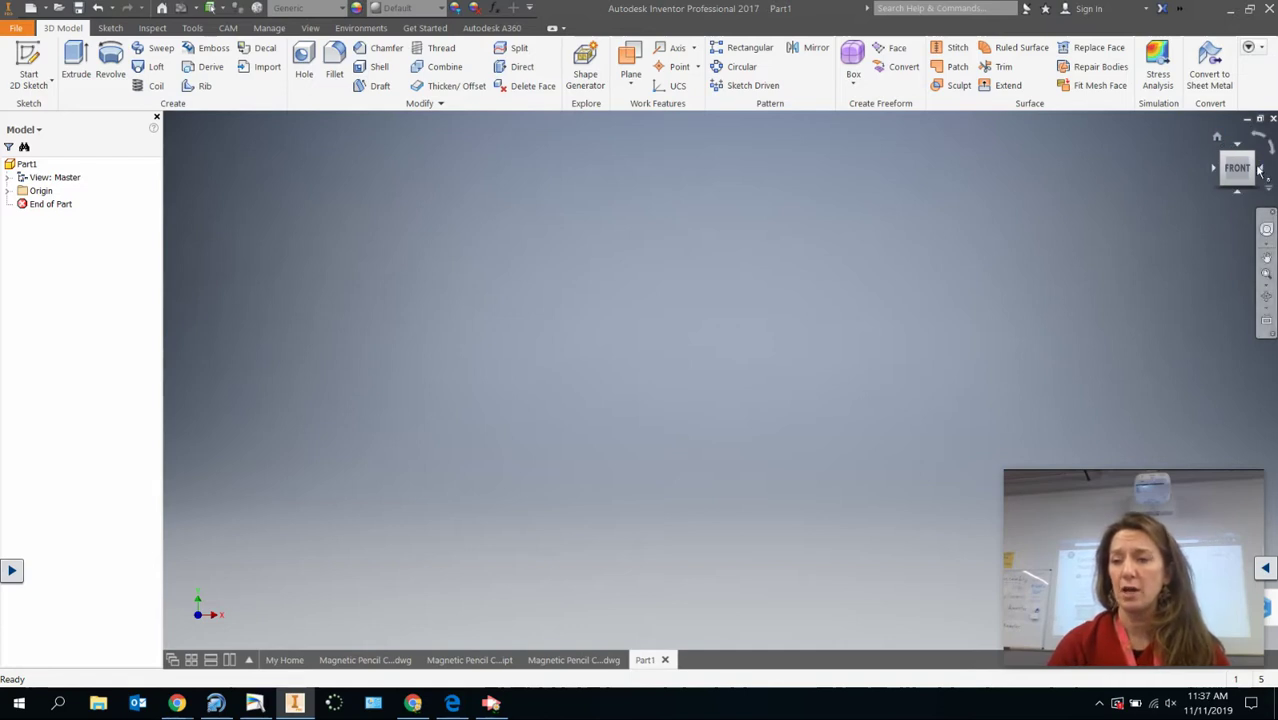
mouse_move(1250, 166)
mouse_down()
mouse_move(1158, 251)
mouse_move(181, 150)
mouse_up()
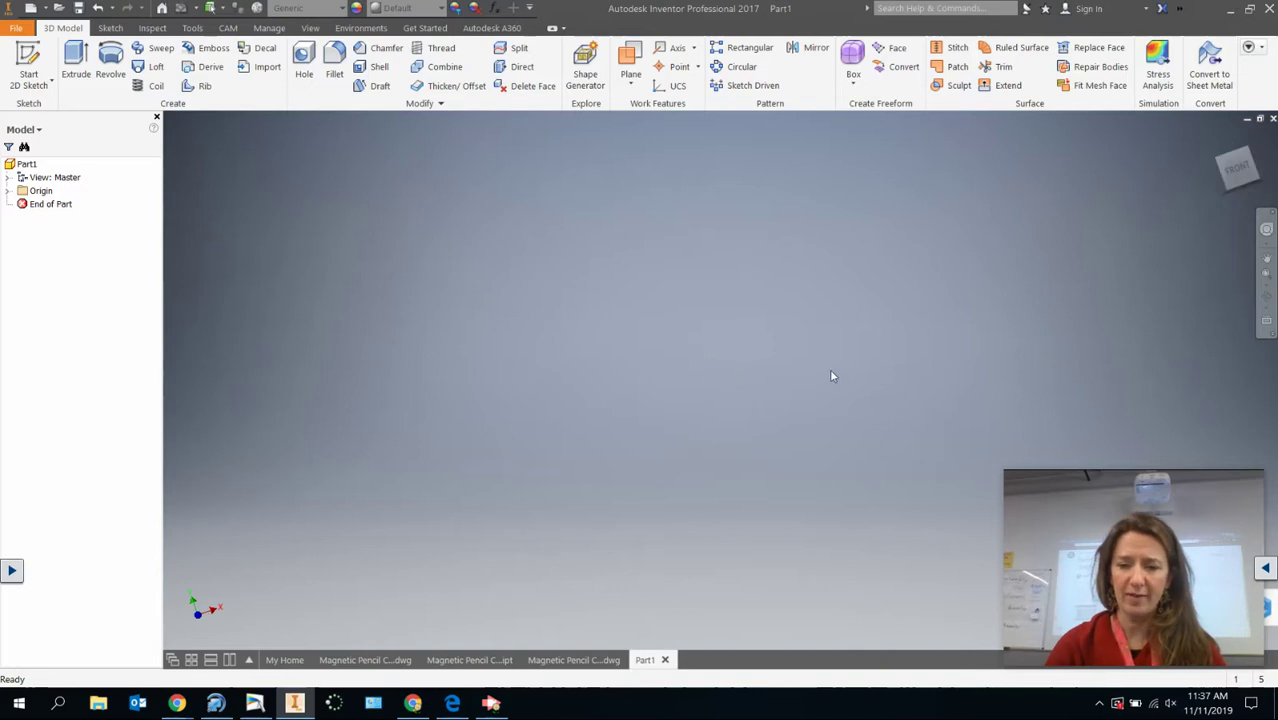
drag(1250, 165, 1232, 205)
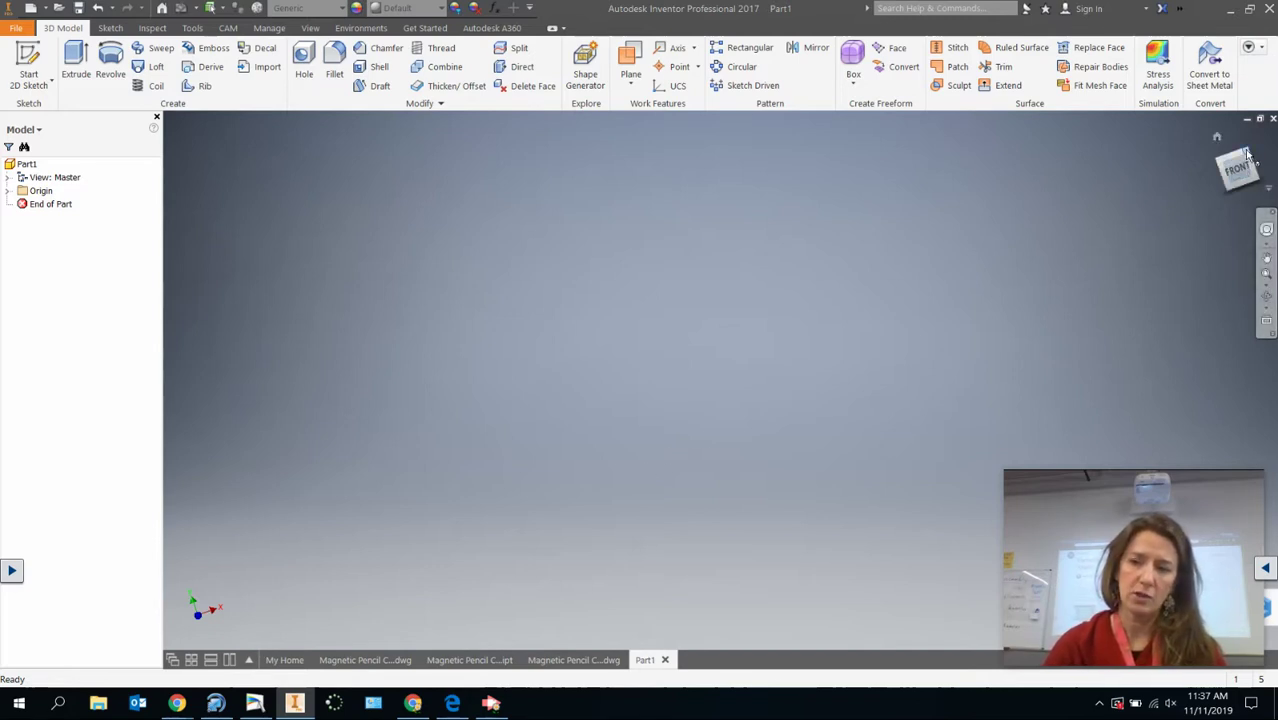
mouse_move(1240, 166)
mouse_down()
mouse_move(1000, 290)
mouse_move(420, 530)
mouse_move(192, 643)
mouse_move(750, 400)
mouse_move(1179, 187)
mouse_move(1136, 252)
mouse_up()
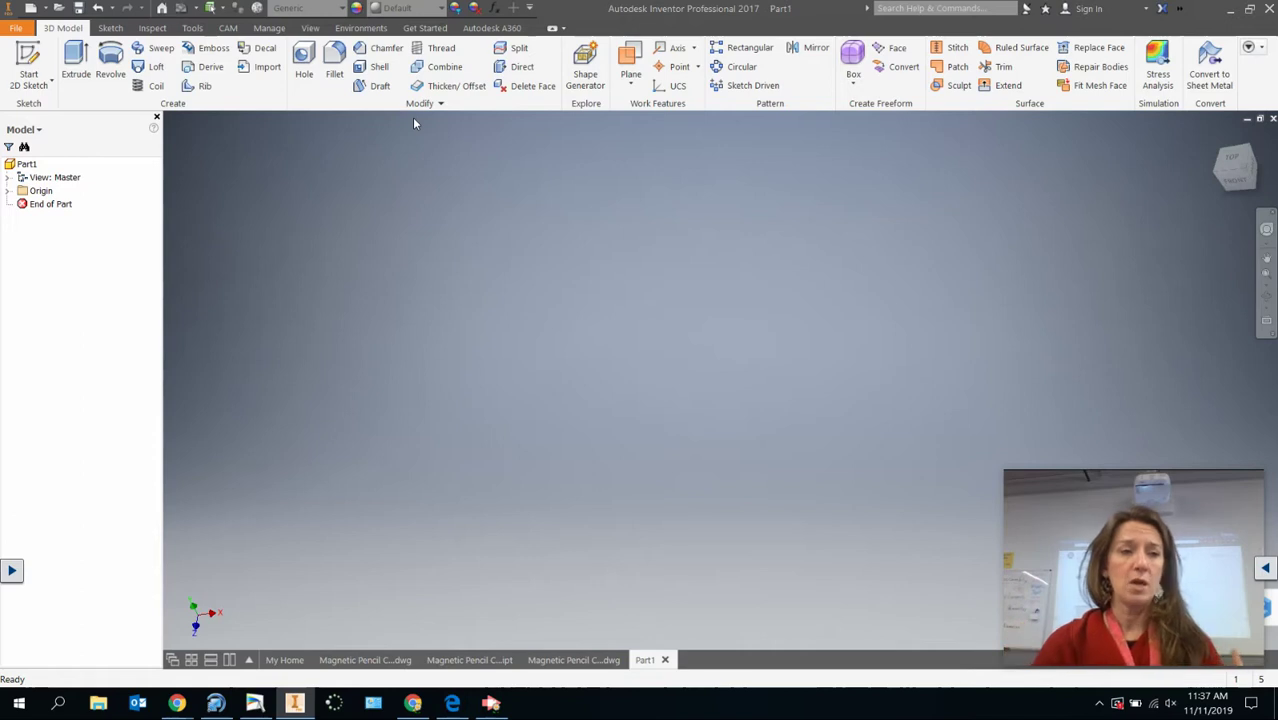
click(53, 85)
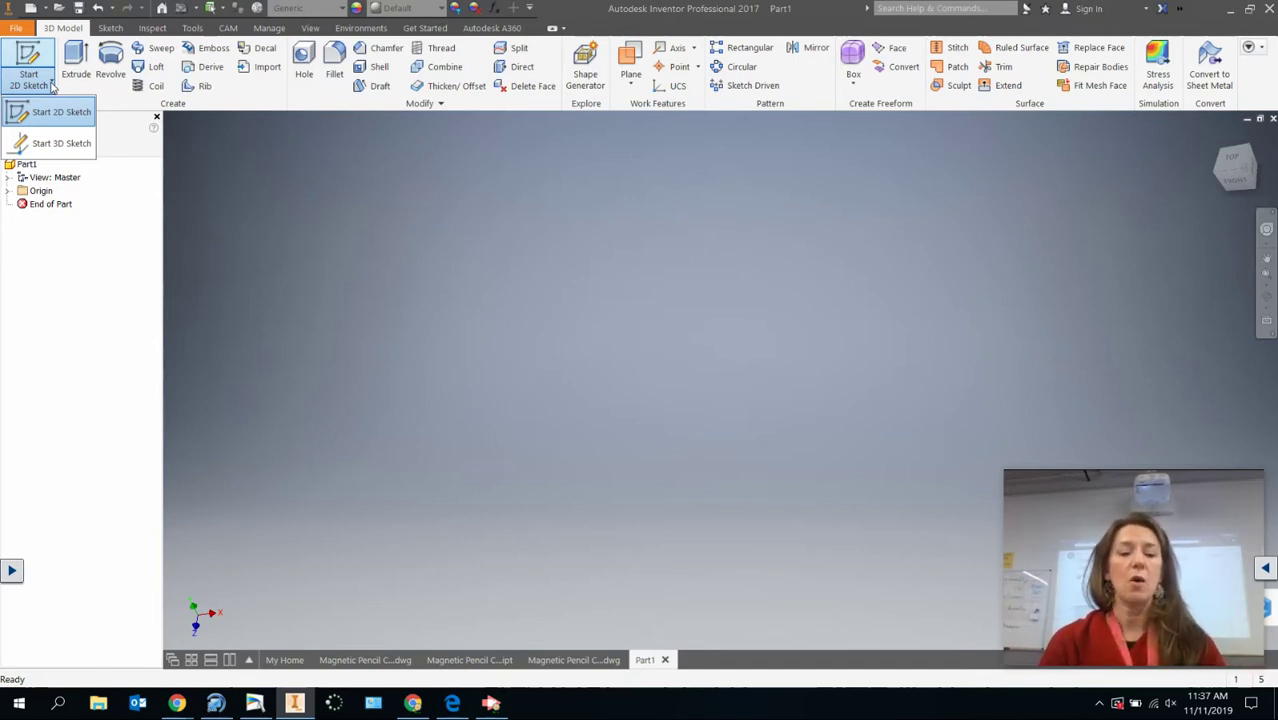
click(359, 248)
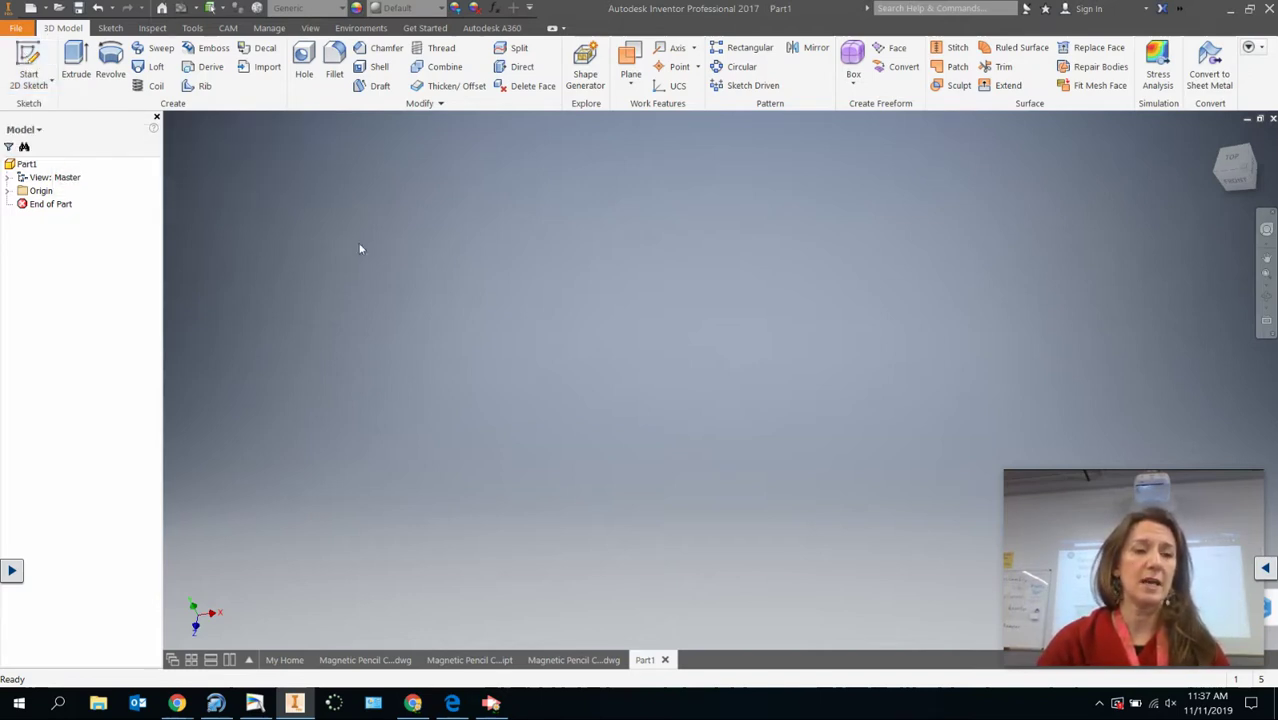
Start a 2D sketch on the XZ plane and draw a rectangle about 1.25 in by 0.813 in around the origin
click(35, 65)
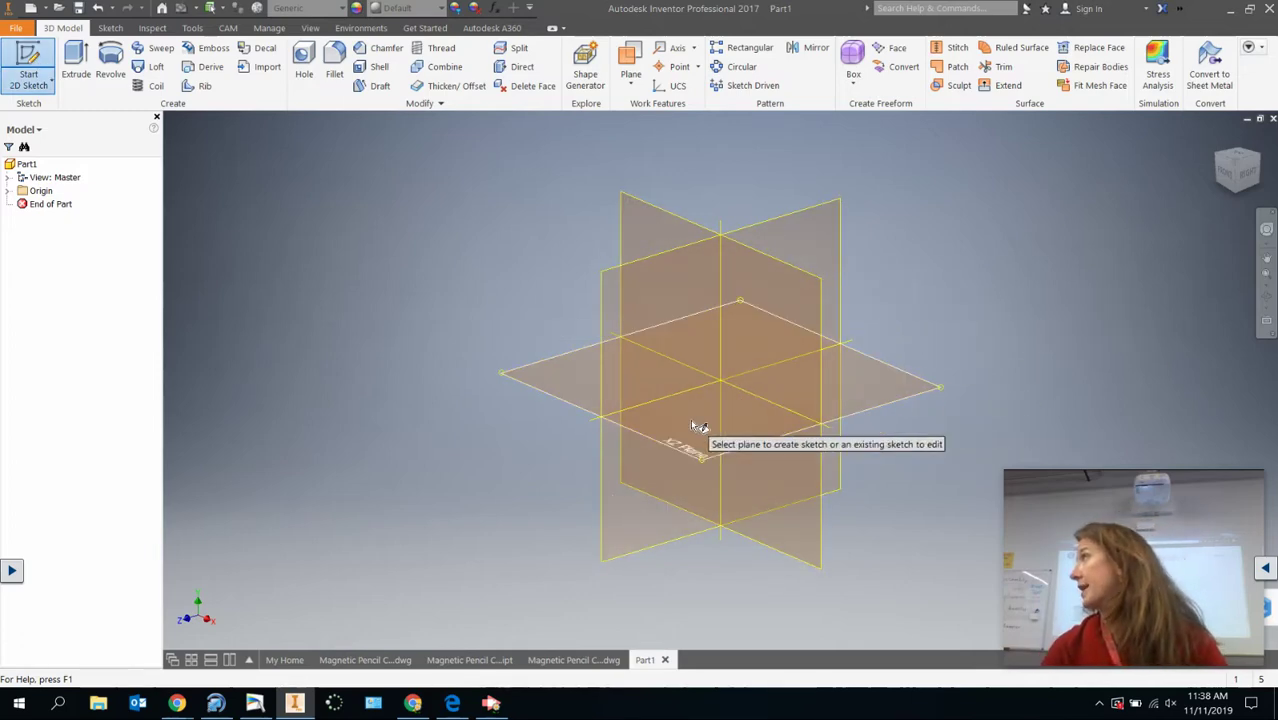
mouse_move(713, 445)
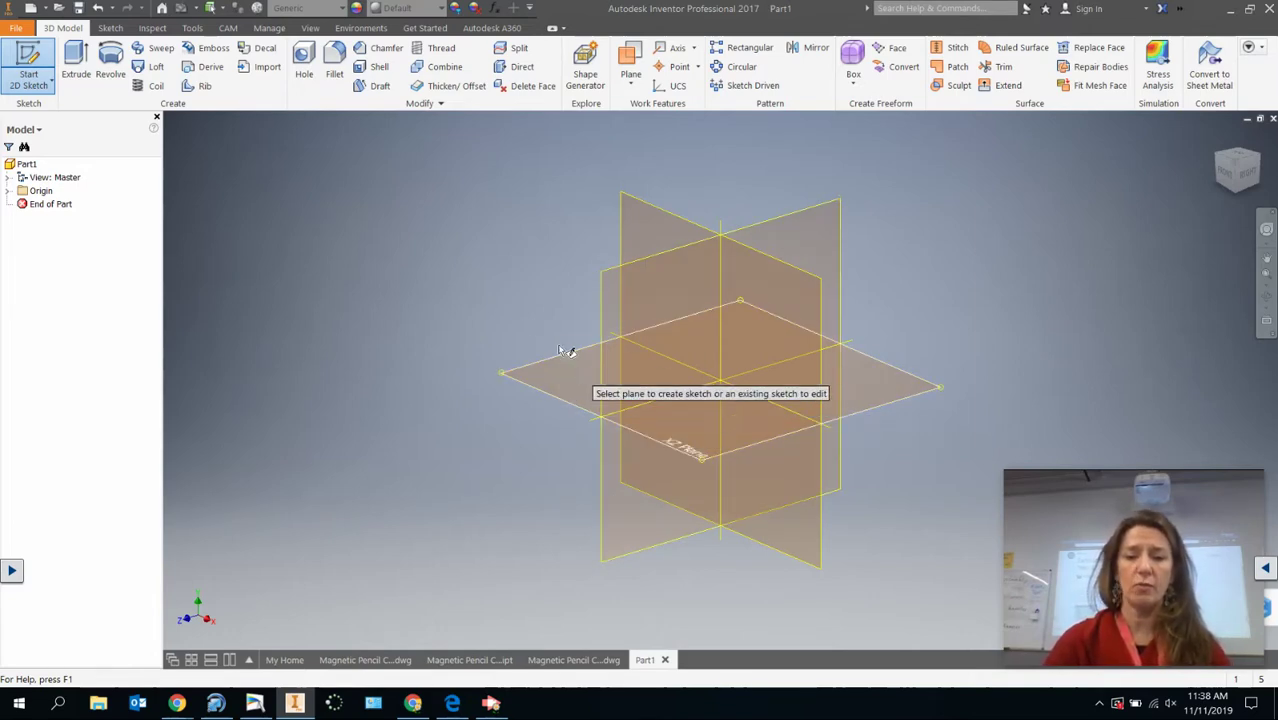
click(556, 387)
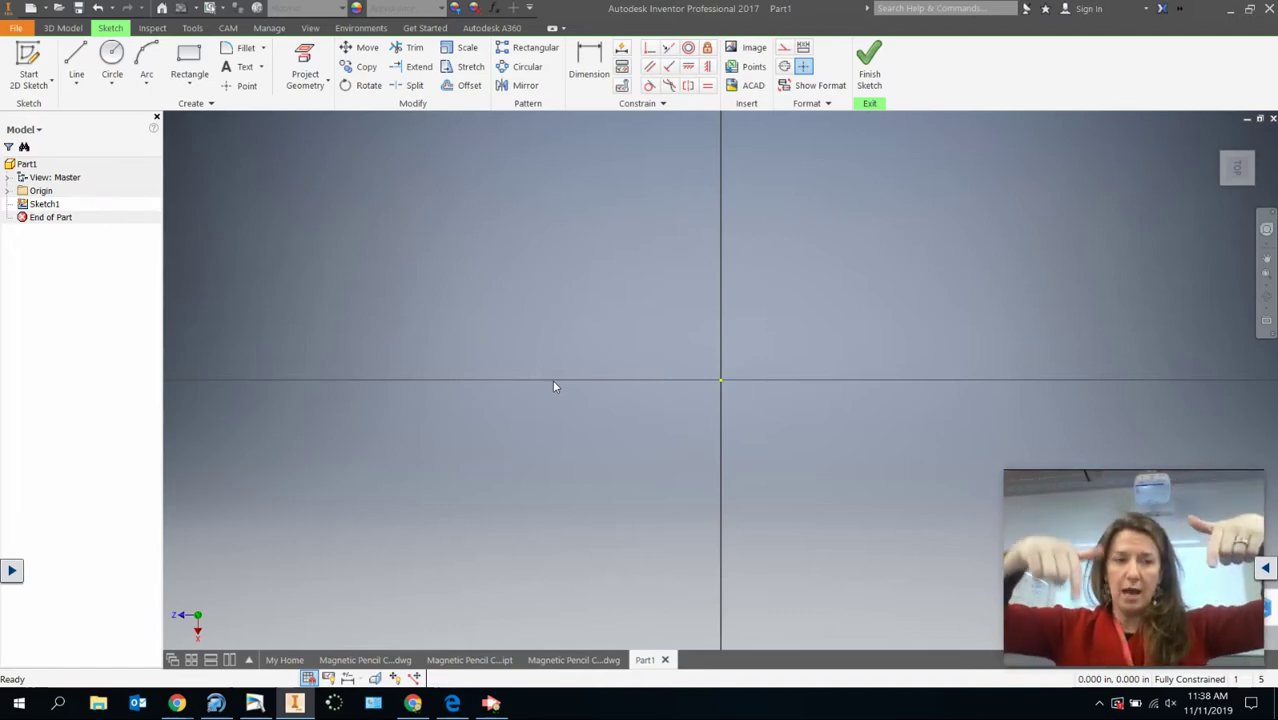
click(190, 57)
click(424, 207)
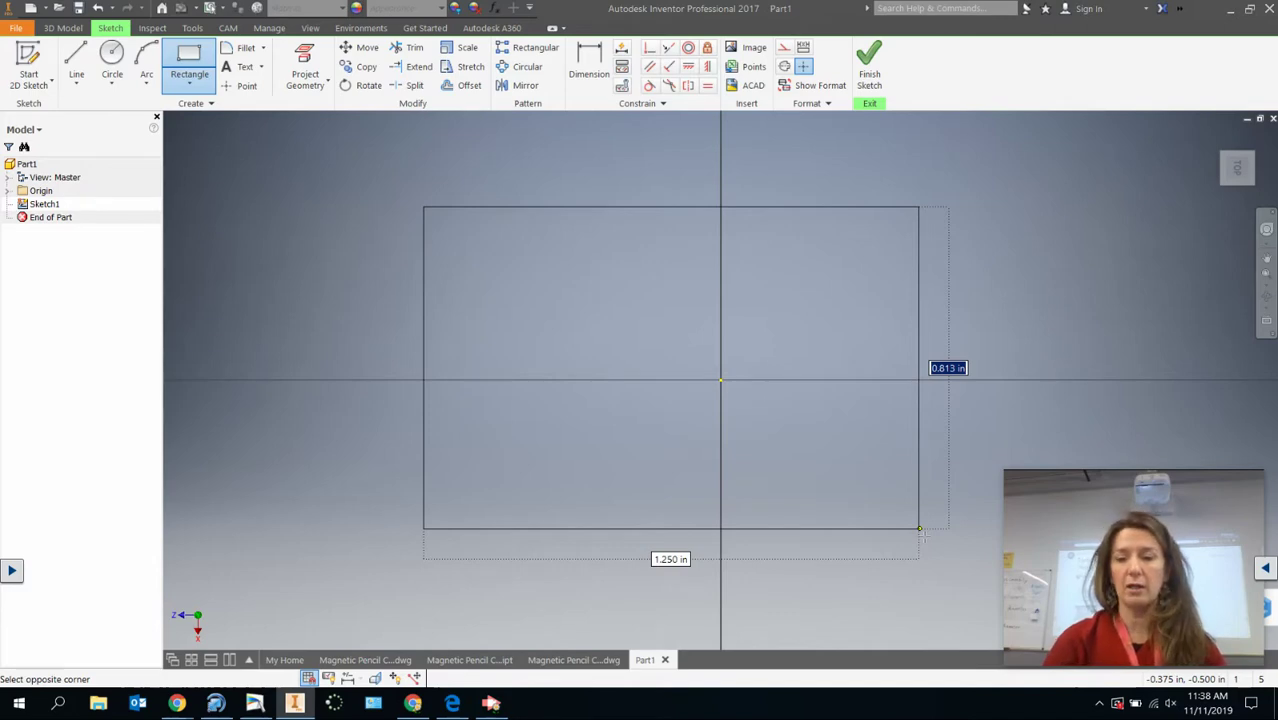
click(921, 531)
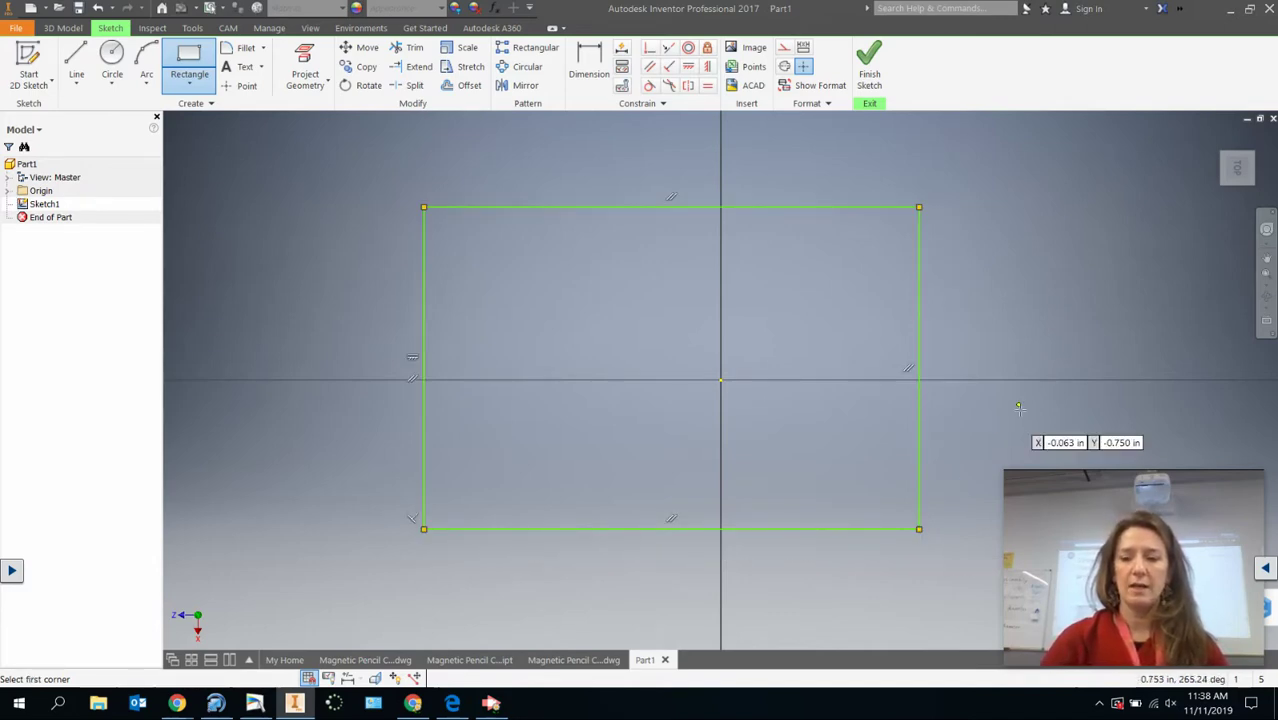
Sketch a small square outside the large rectangle and undo it
click(1018, 256)
click(1068, 305)
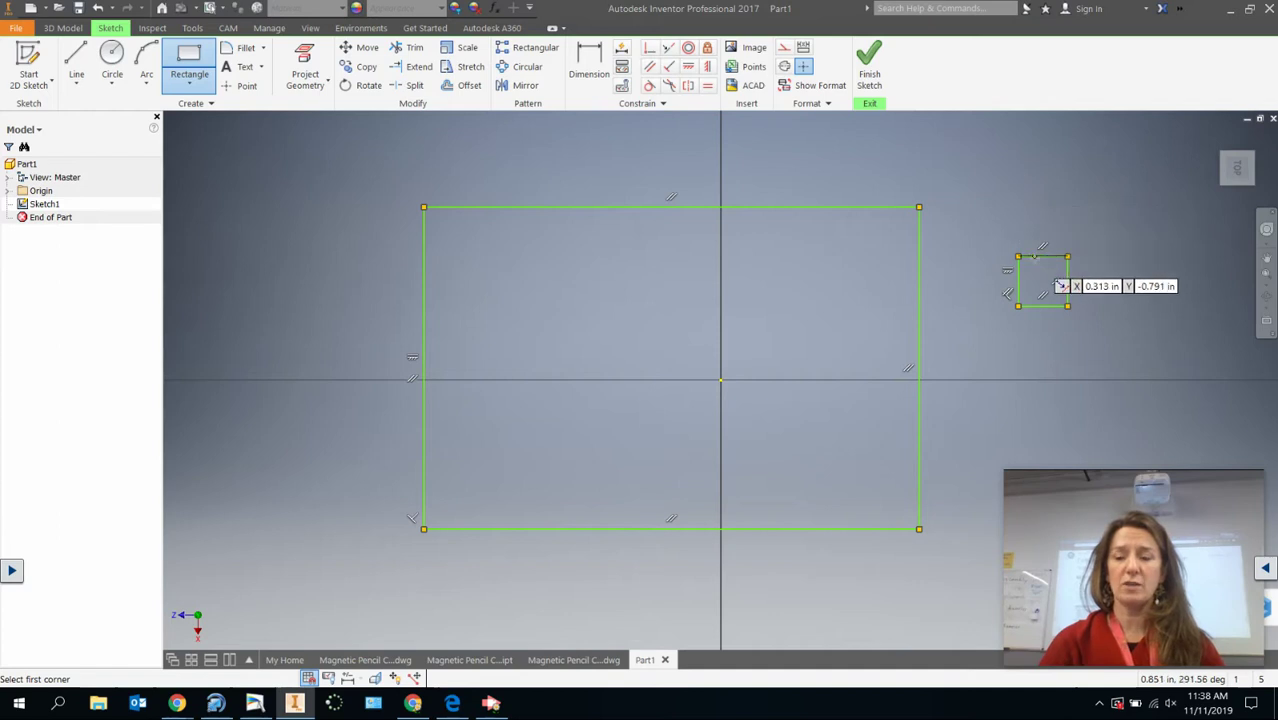
click(97, 9)
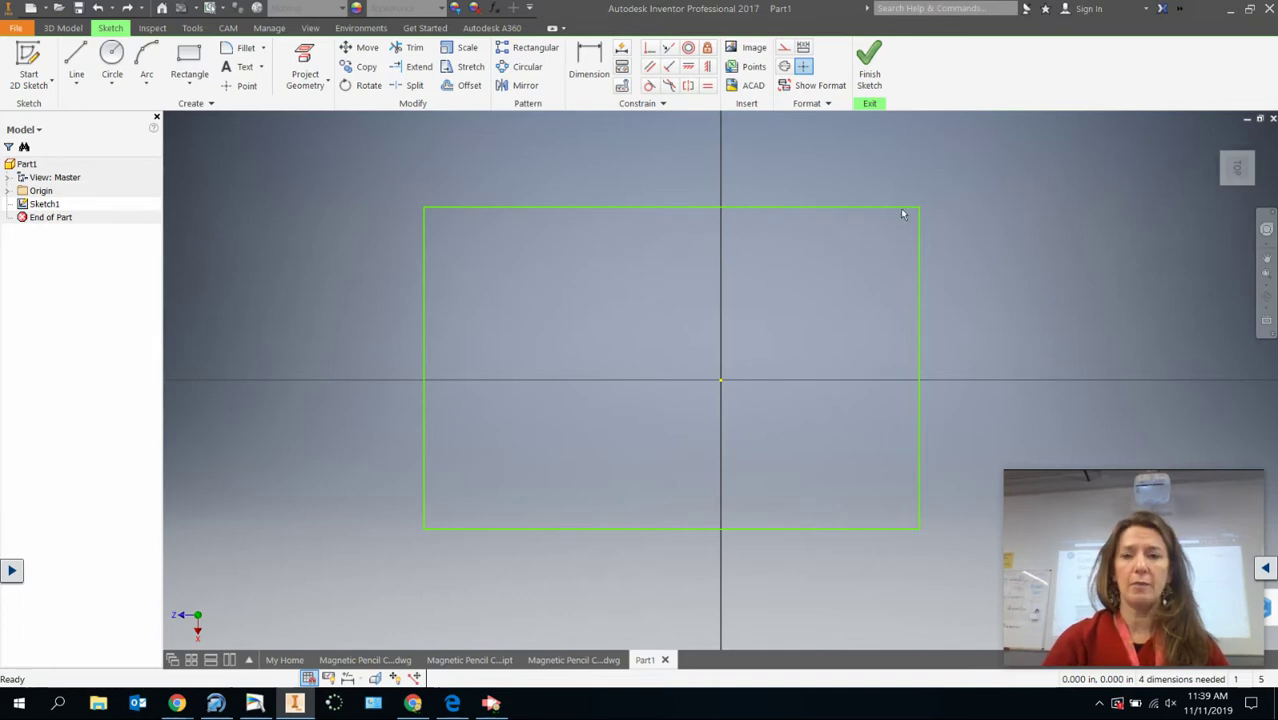
Finish the sketch and extrude the rectangle 0.25 in into a solid block
click(873, 74)
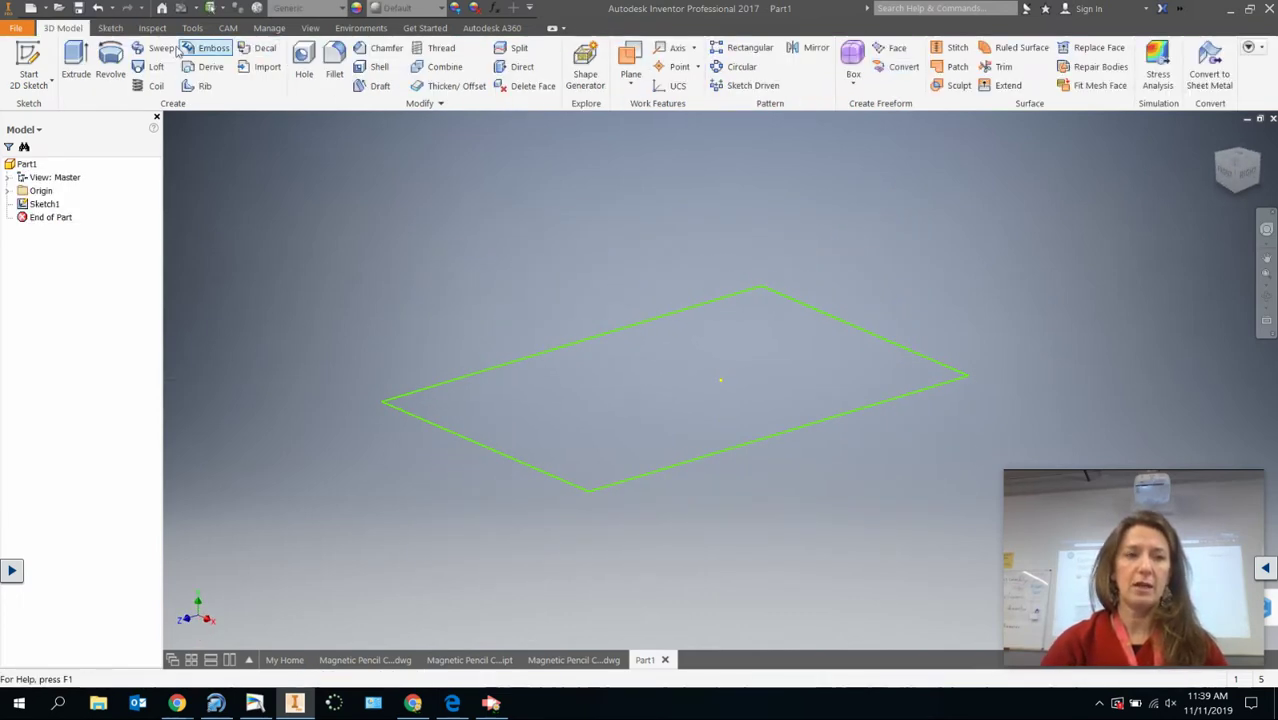
click(76, 60)
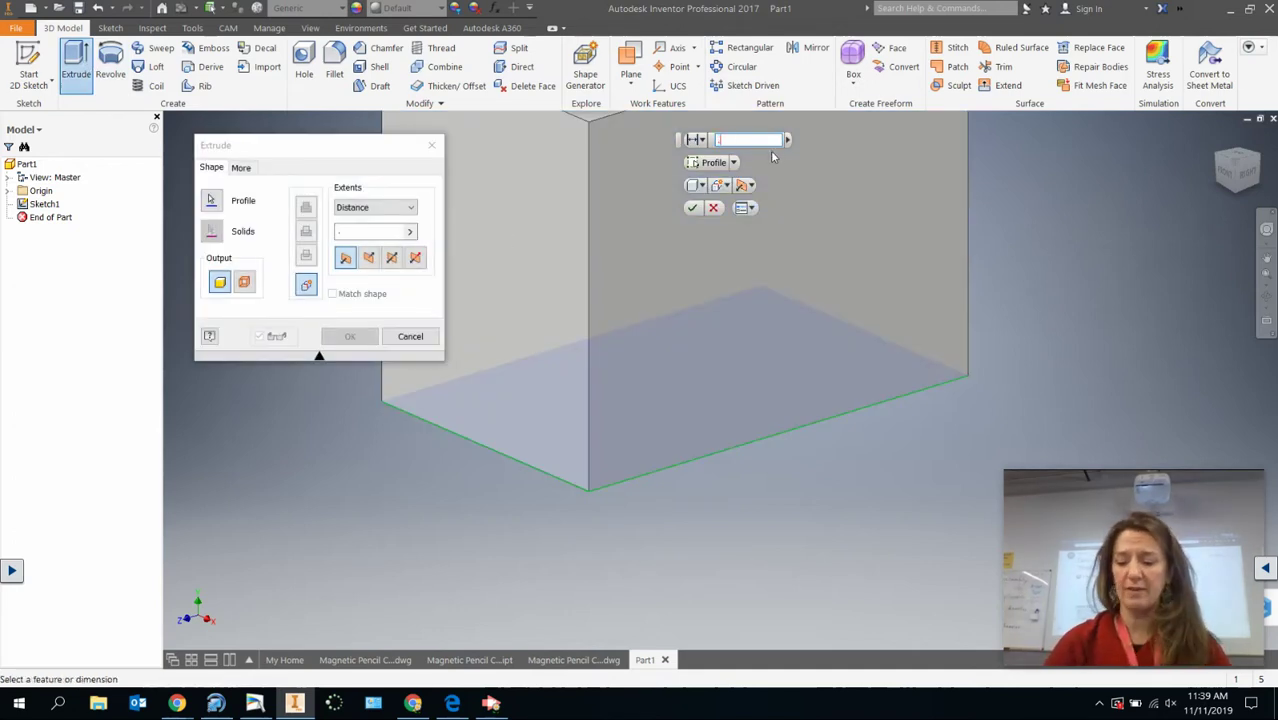
text(.25)
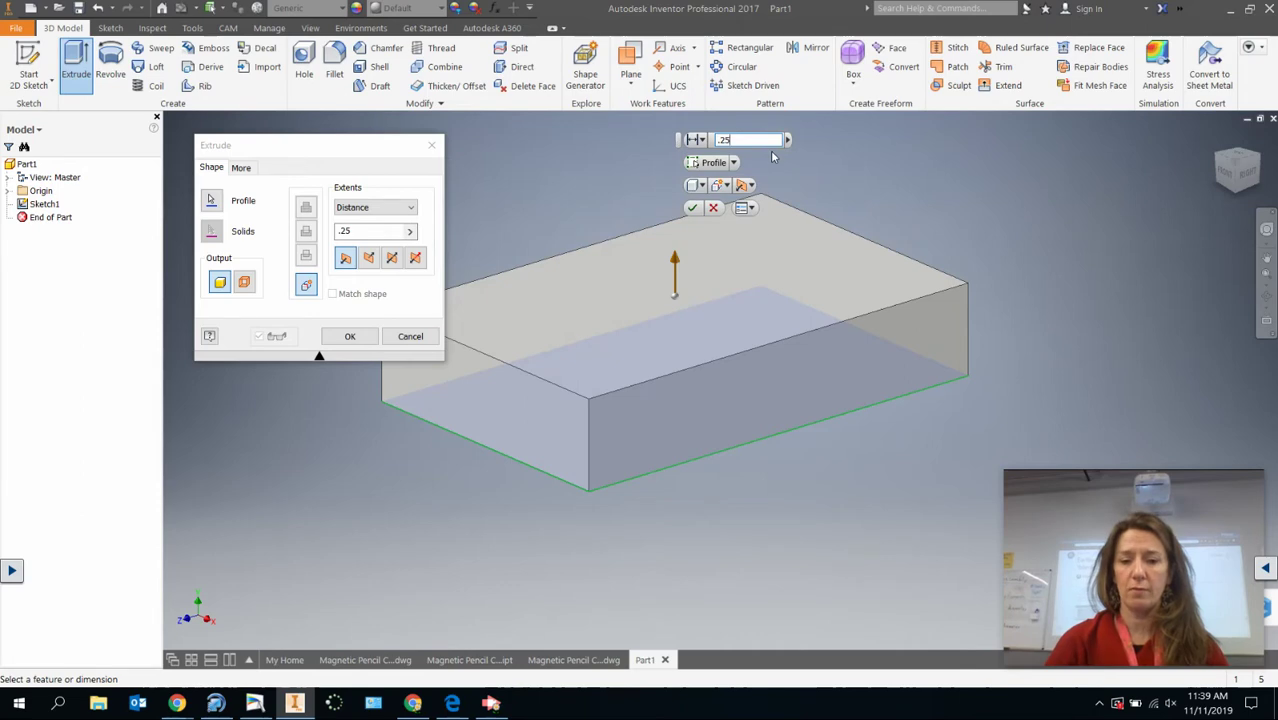
key(Return)
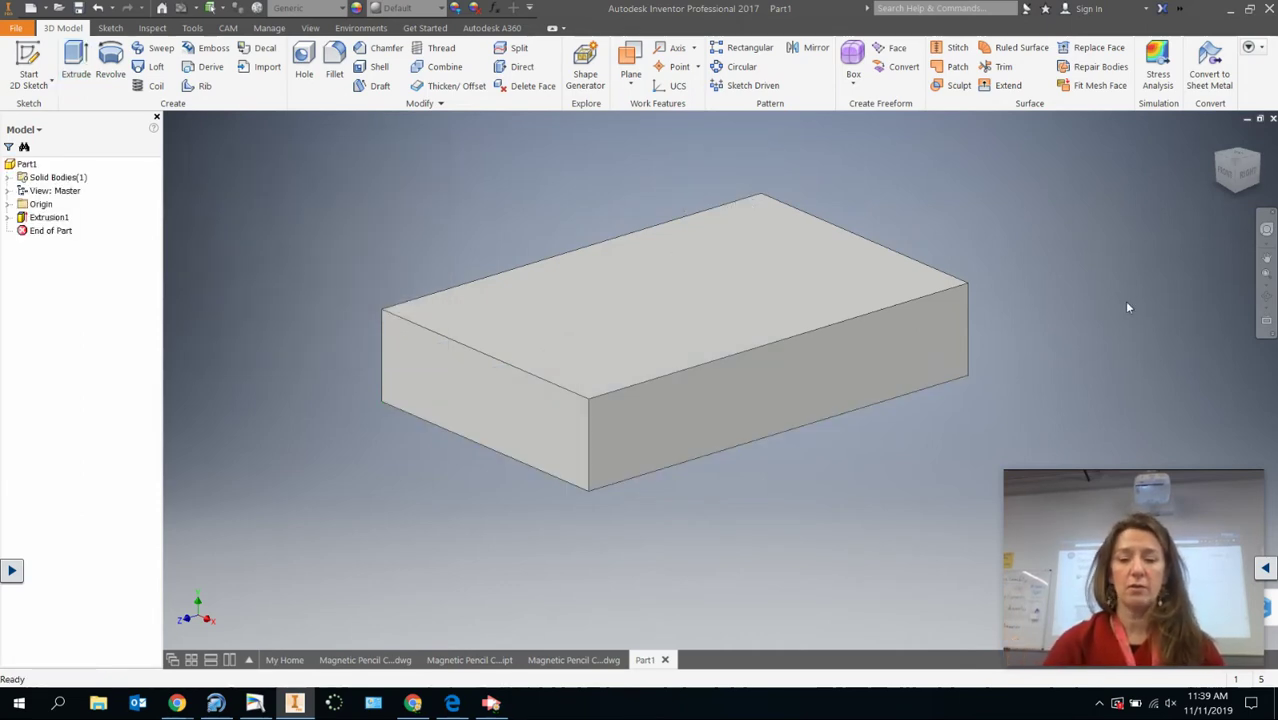
mouse_move(1122, 590)
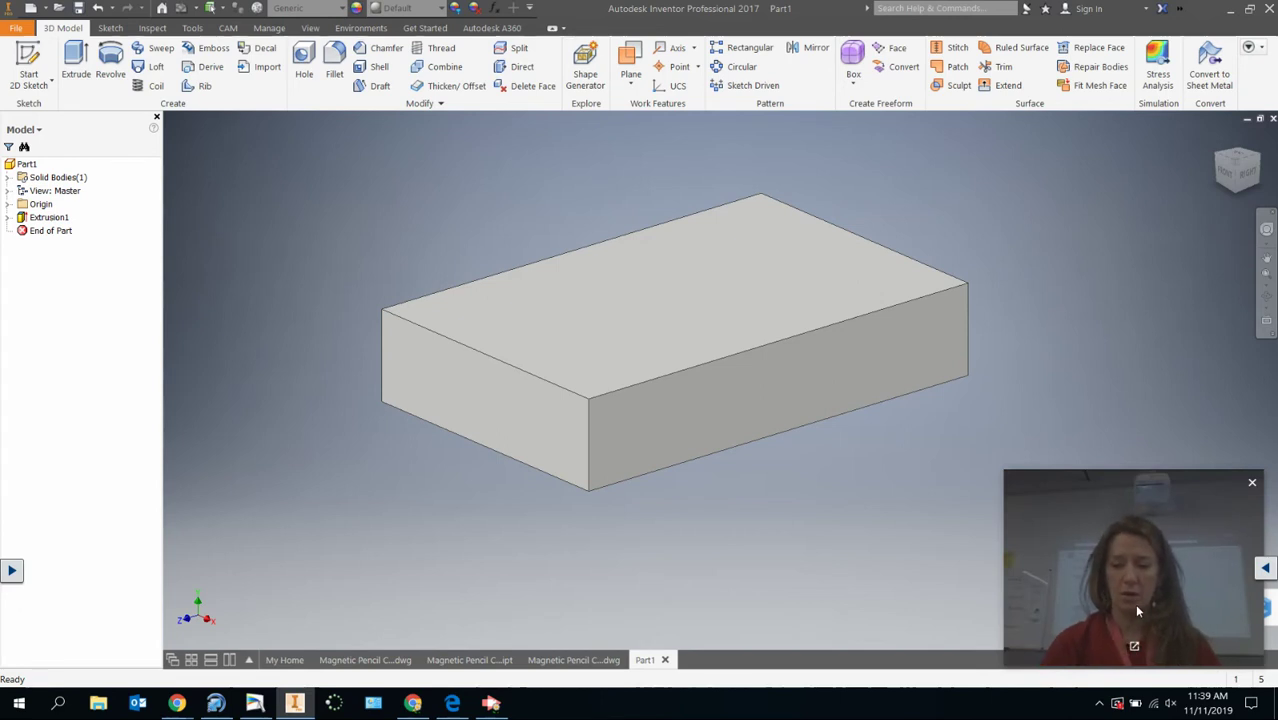
click(493, 703)
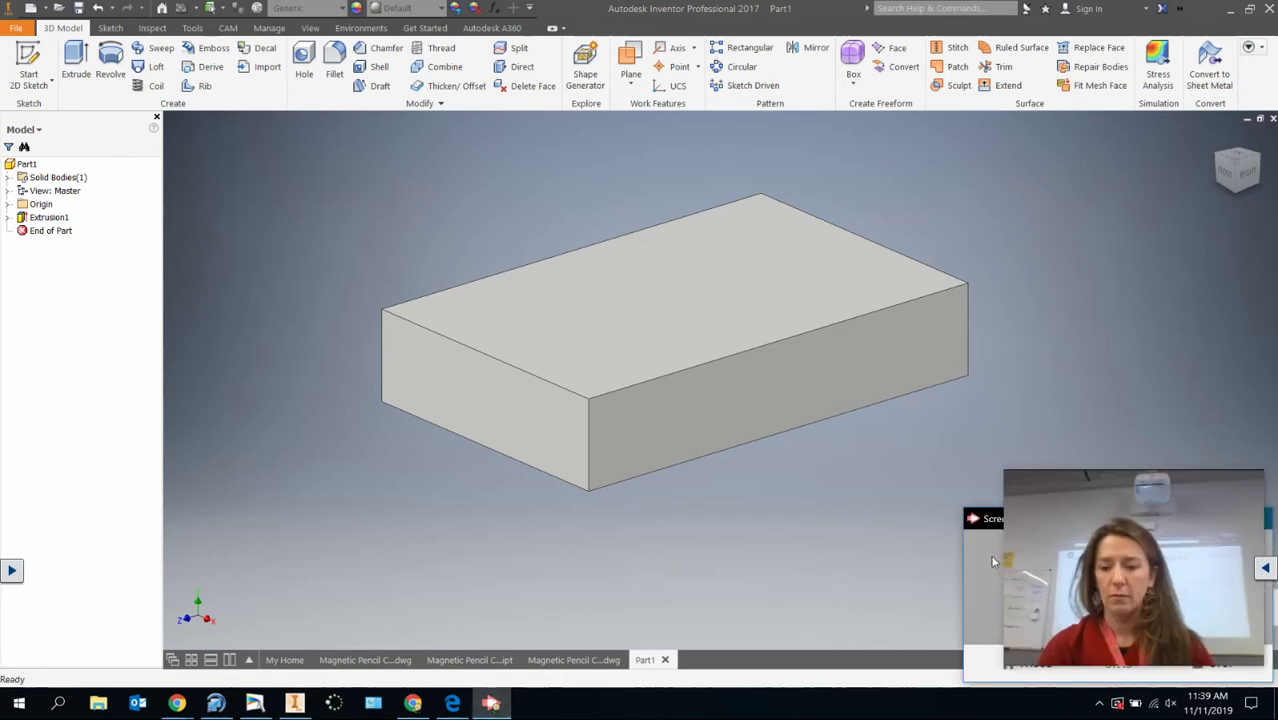
mouse_move(1130, 516)
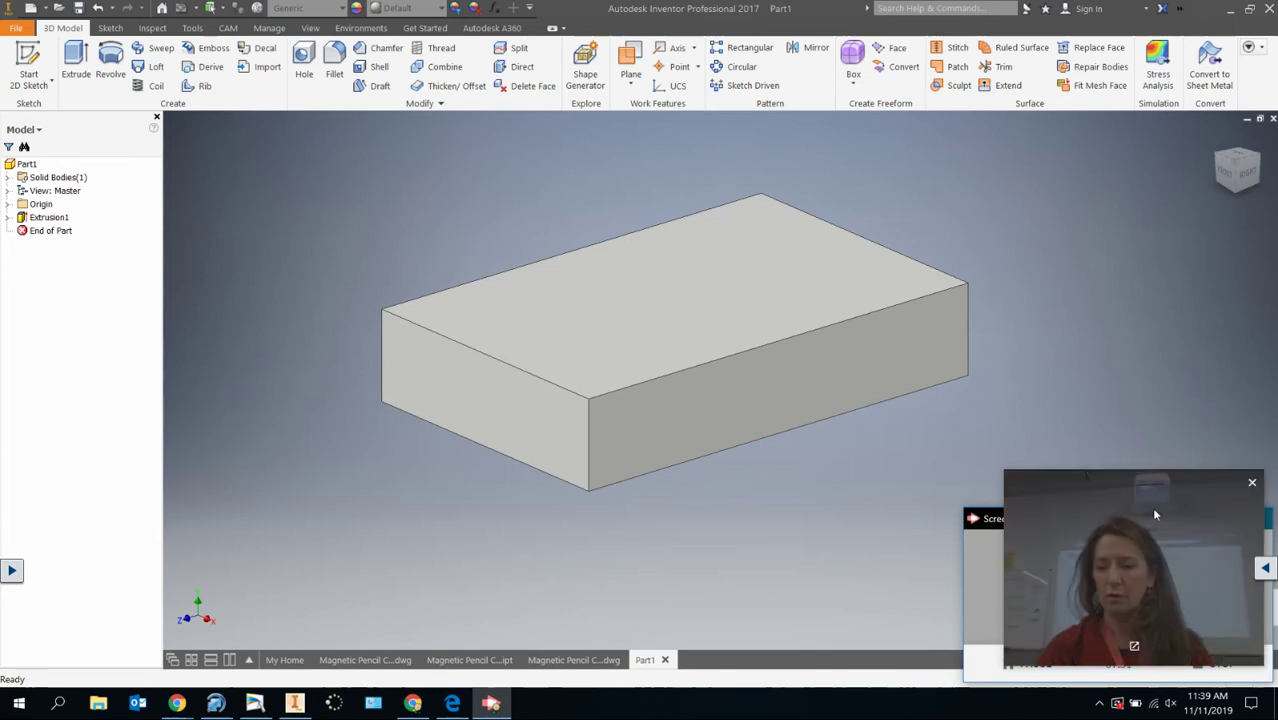
click(1252, 485)
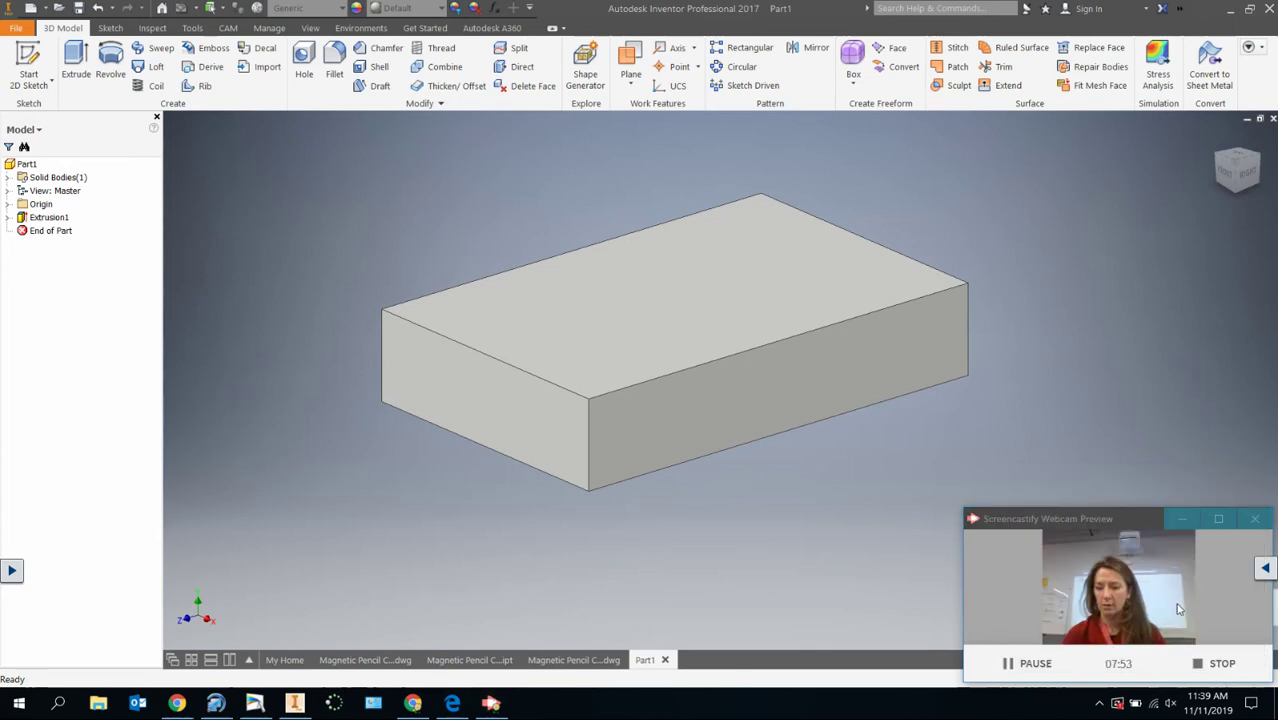